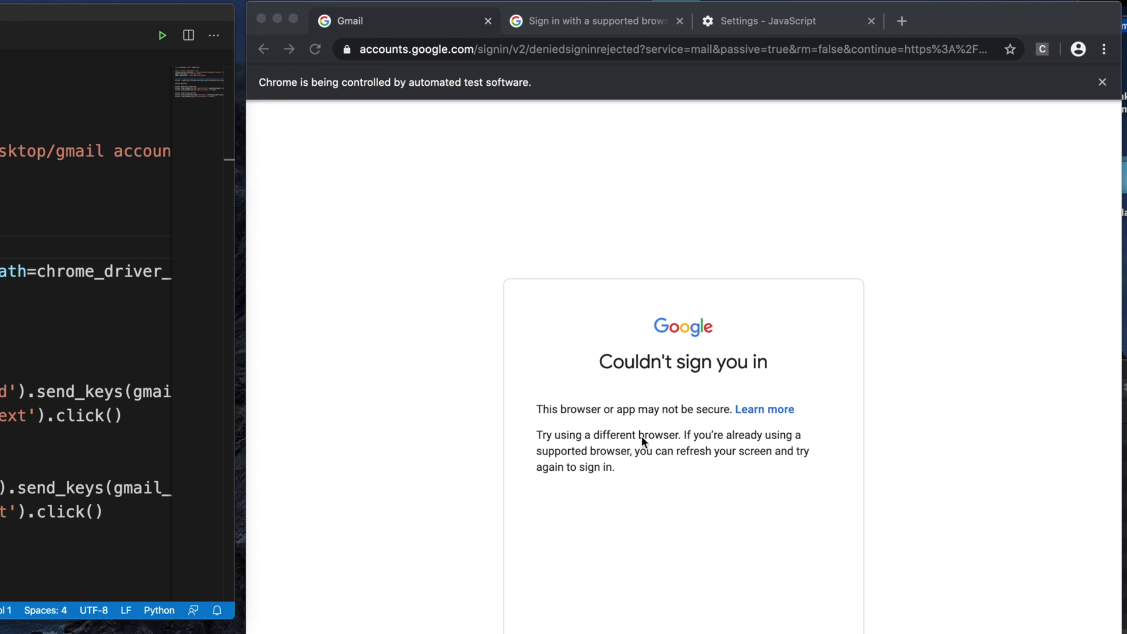
- Open the sign-in help article and highlight its supported-browser and JavaScript-in-Chrome headings
left_click(766, 408)
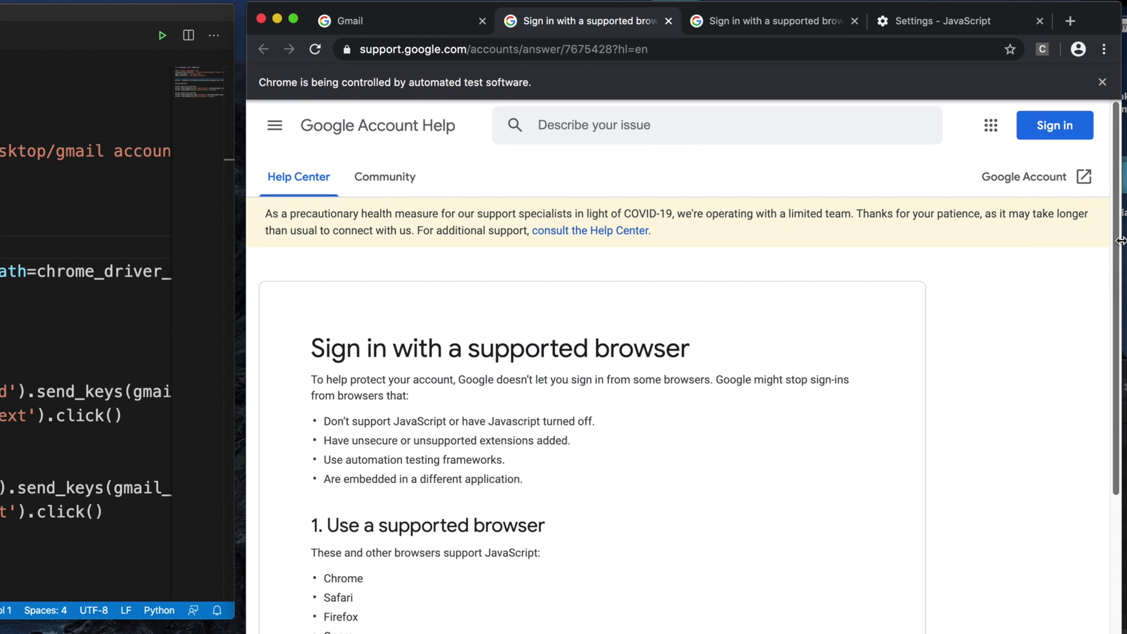
scroll(1024, 282, "down", 5)
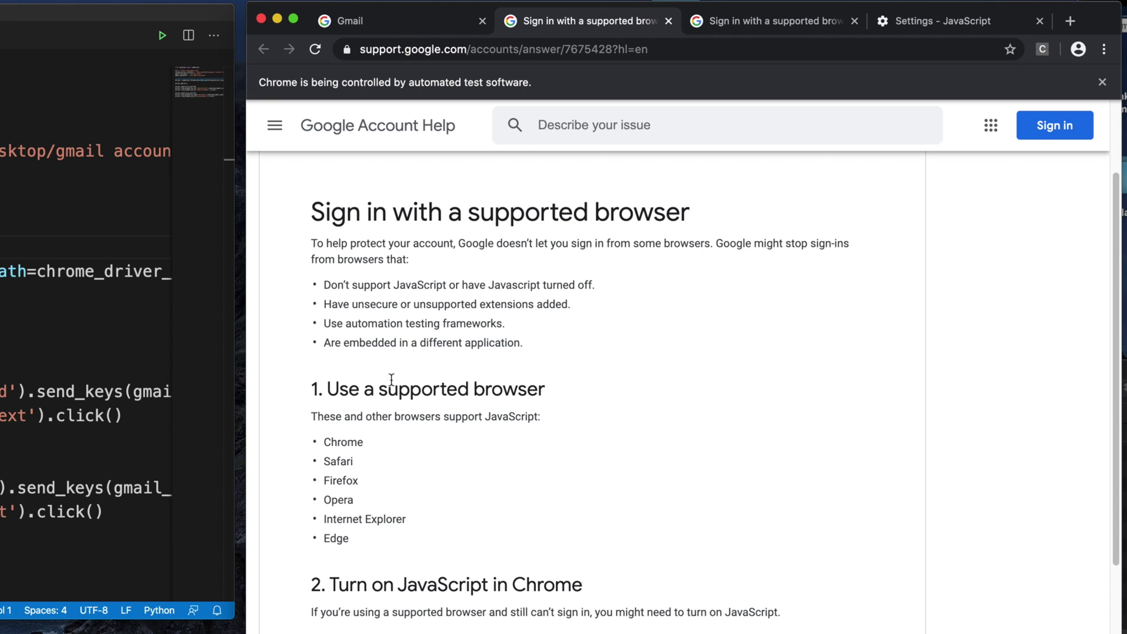
left_click_drag(380, 389, 545, 389)
left_click_drag(400, 583, 585, 581)
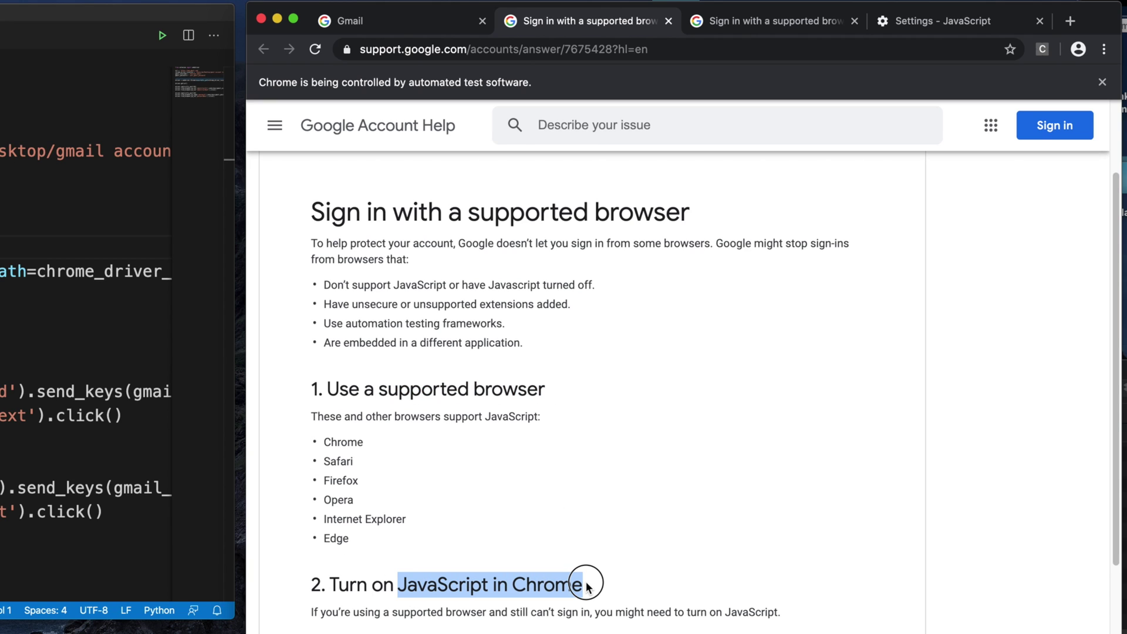
left_click(500, 441)
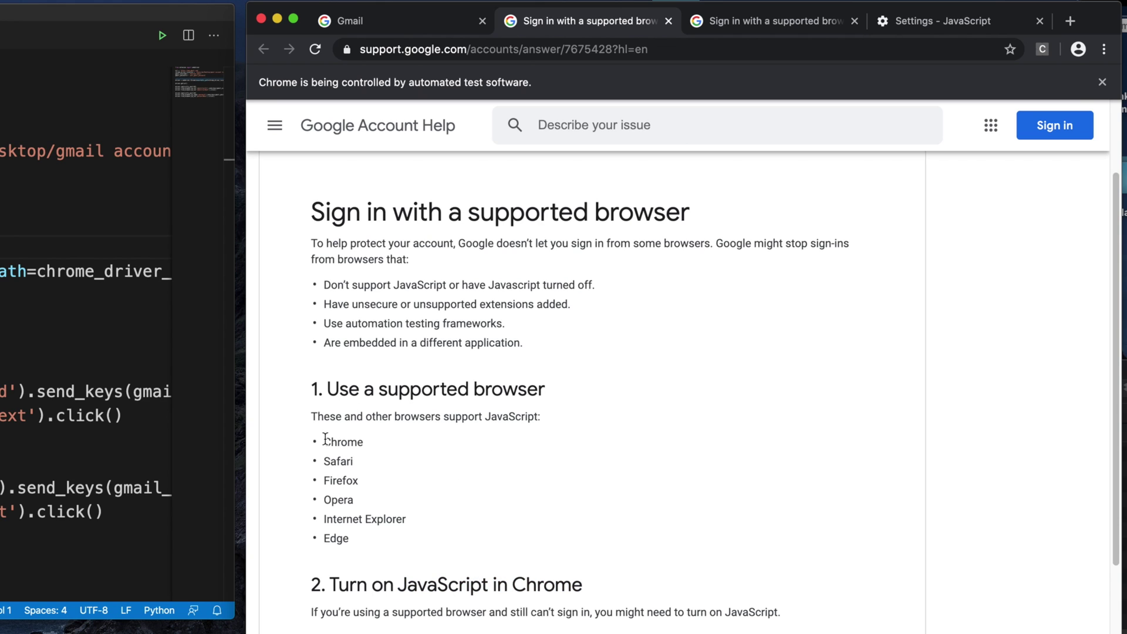
- Review the supported browser list and the Turn on JavaScript in Chrome steps
left_click_drag(325, 440, 361, 541)
left_click(368, 439)
left_click_drag(331, 441, 364, 442)
scroll(491, 459, "down", 3)
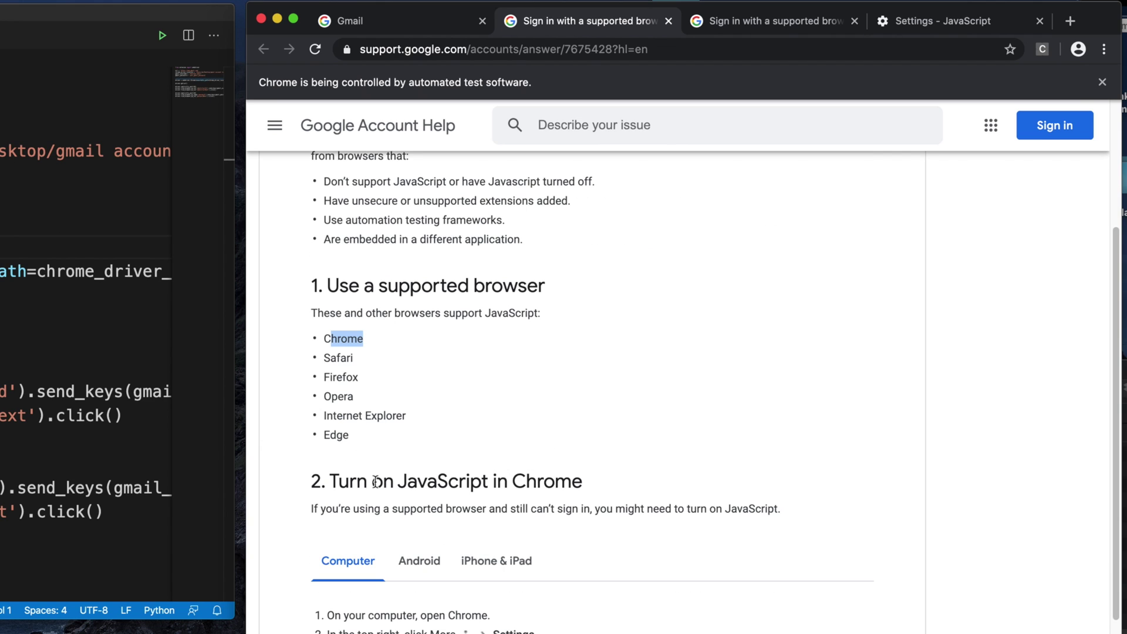
left_click(448, 411)
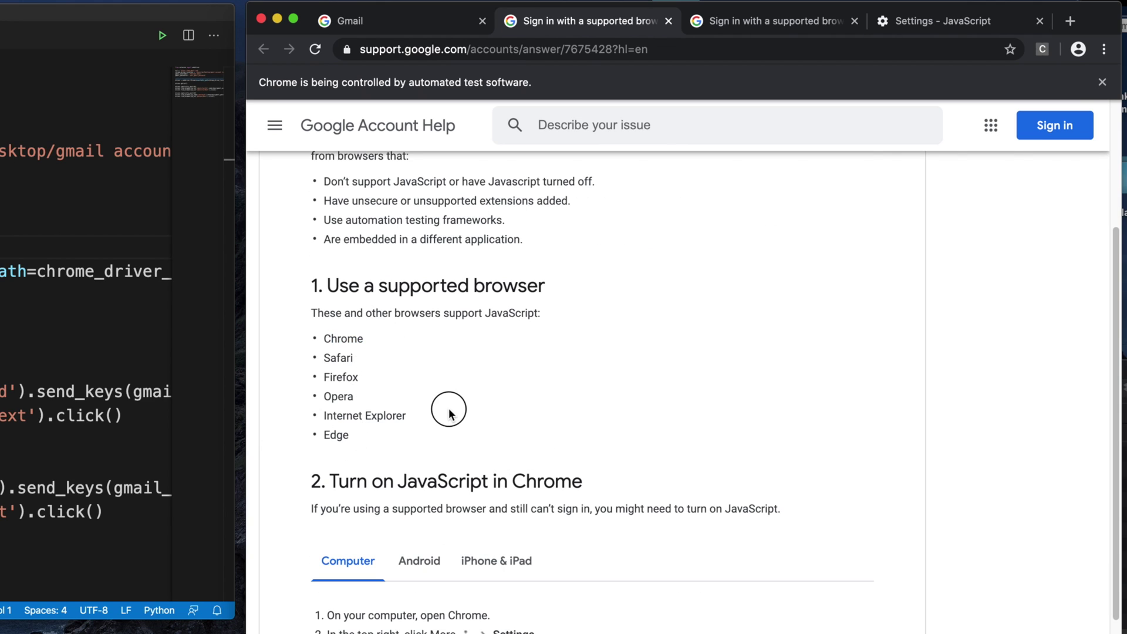
left_click_drag(329, 481, 583, 482)
scroll(528, 447, "down", 6)
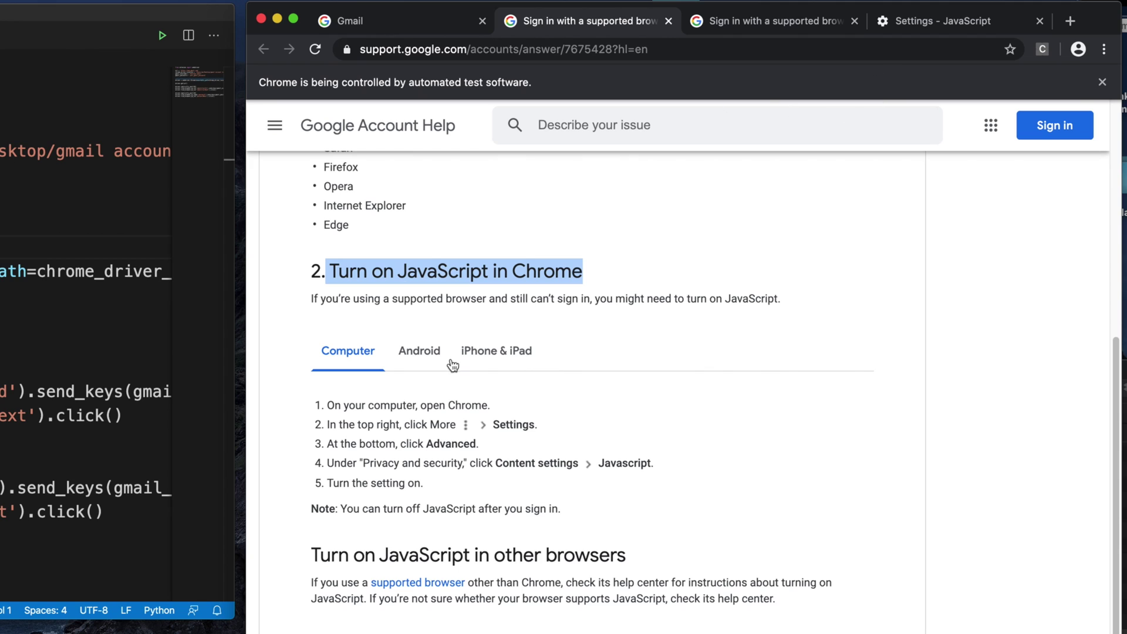
- Search Chrome settings for 'javascript', confirm it is Allowed, then return to the help article
left_click(1105, 53)
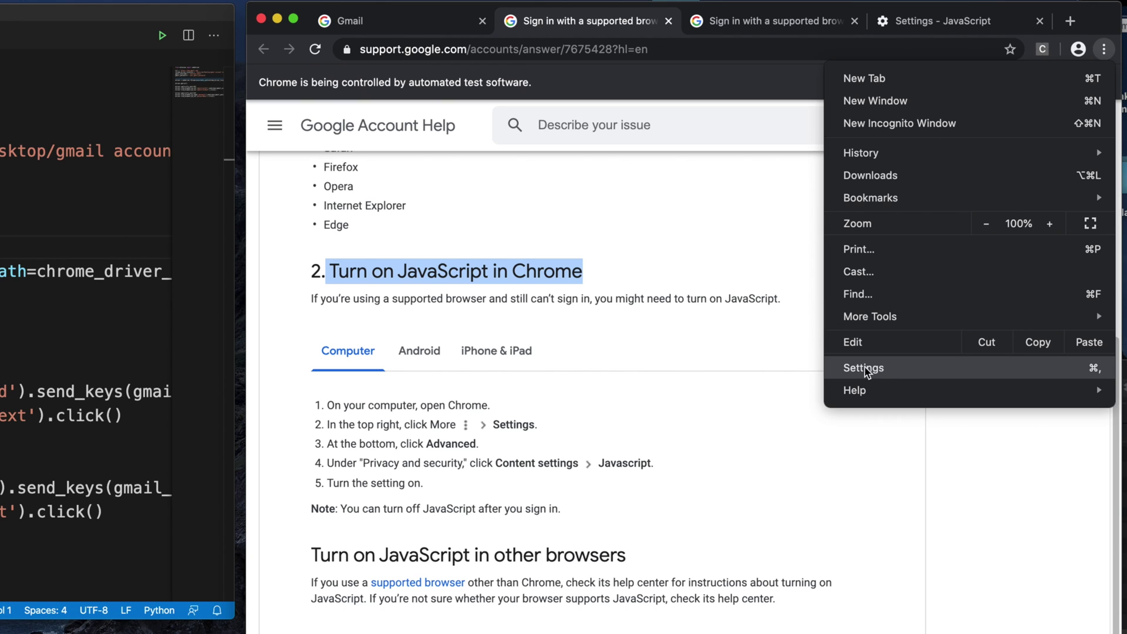
left_click(884, 370)
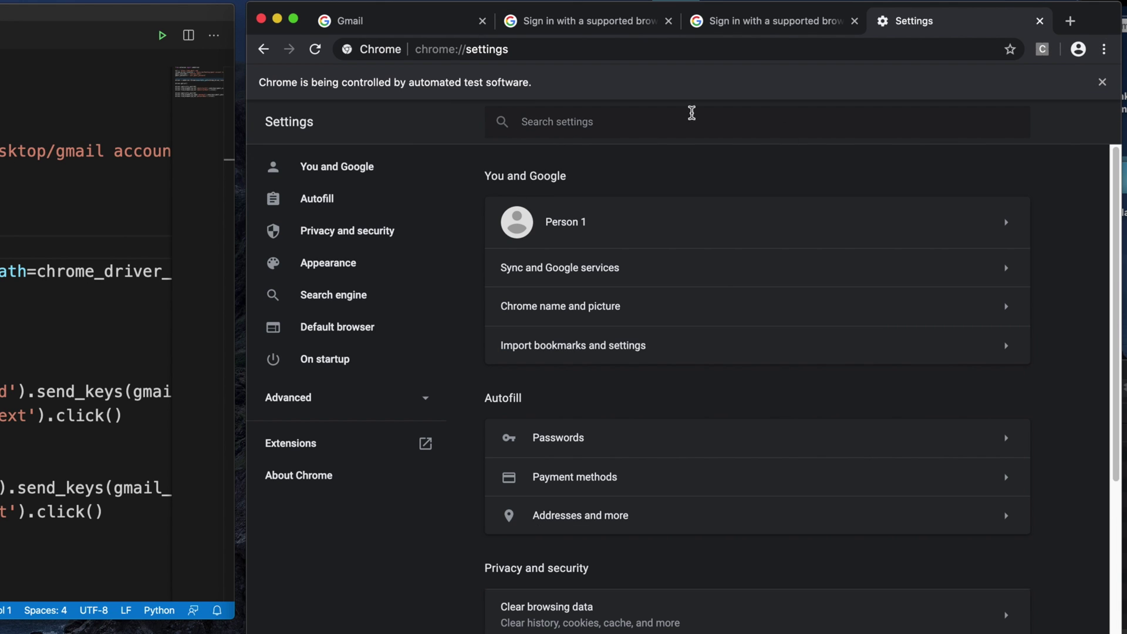
type("javascript")
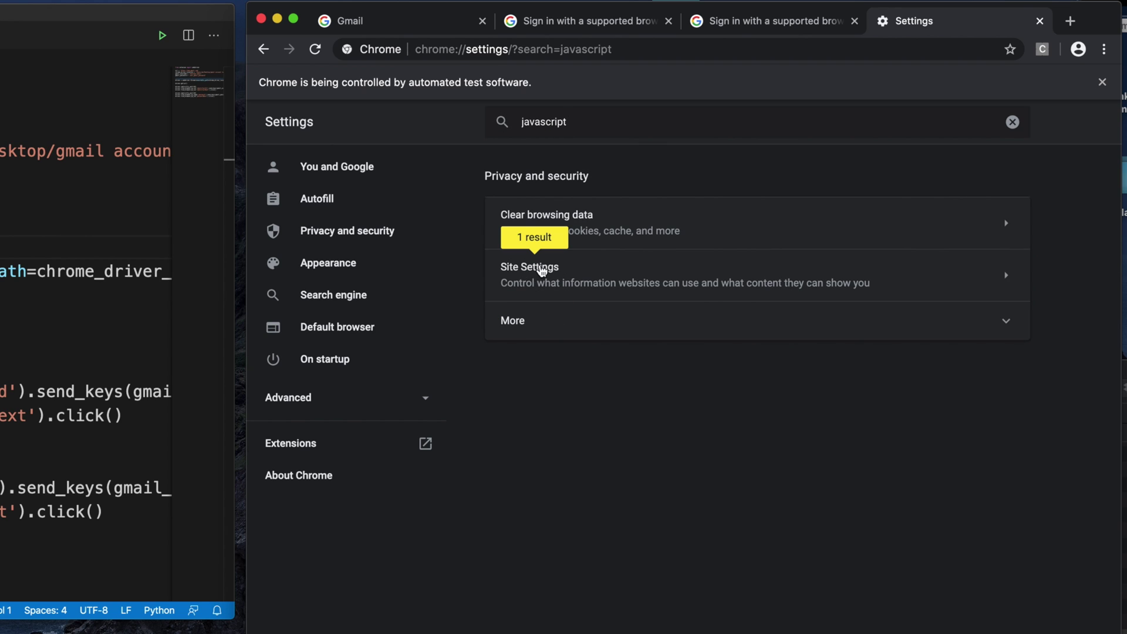
left_click(534, 269)
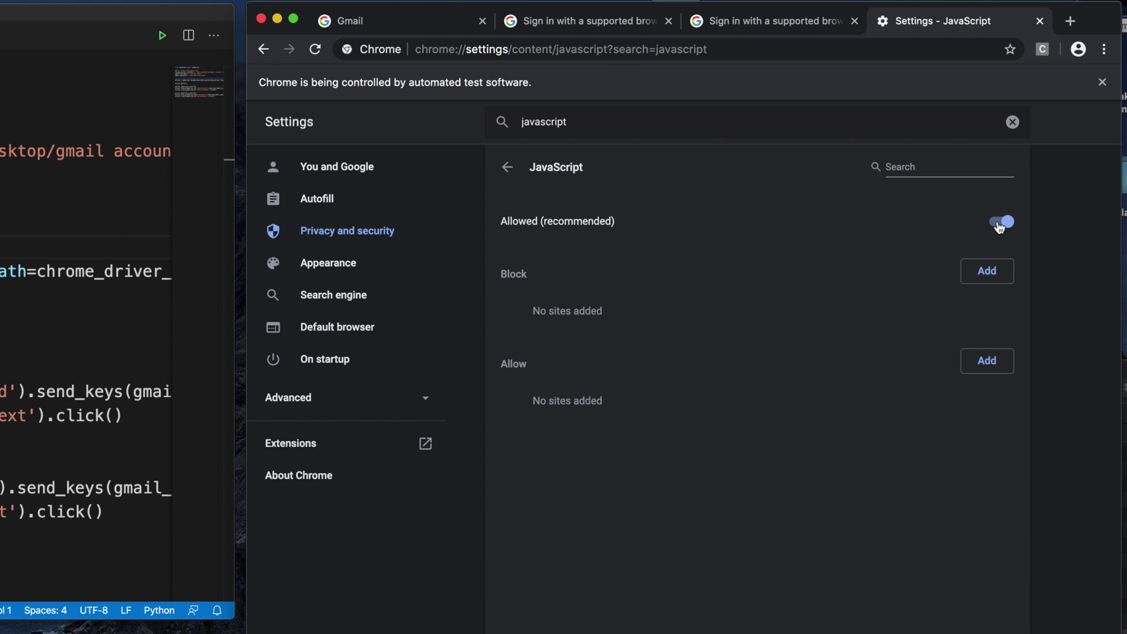
left_click(555, 21)
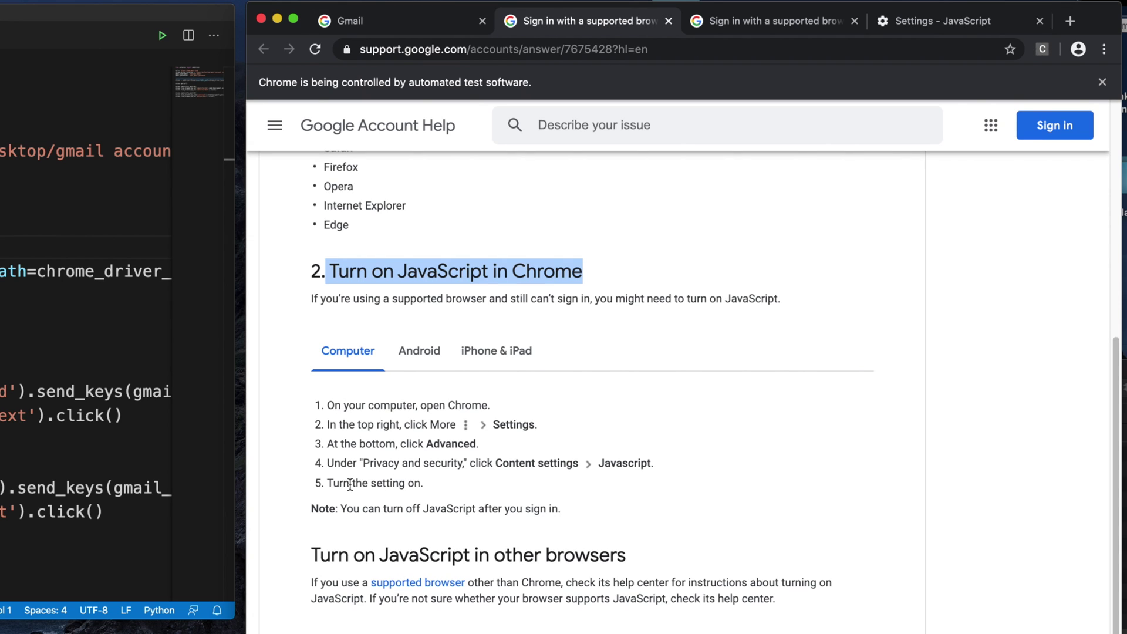
- Highlight the instruction to turn JavaScript on, then go back to the Couldn't sign you in tab
left_click_drag(351, 483, 425, 484)
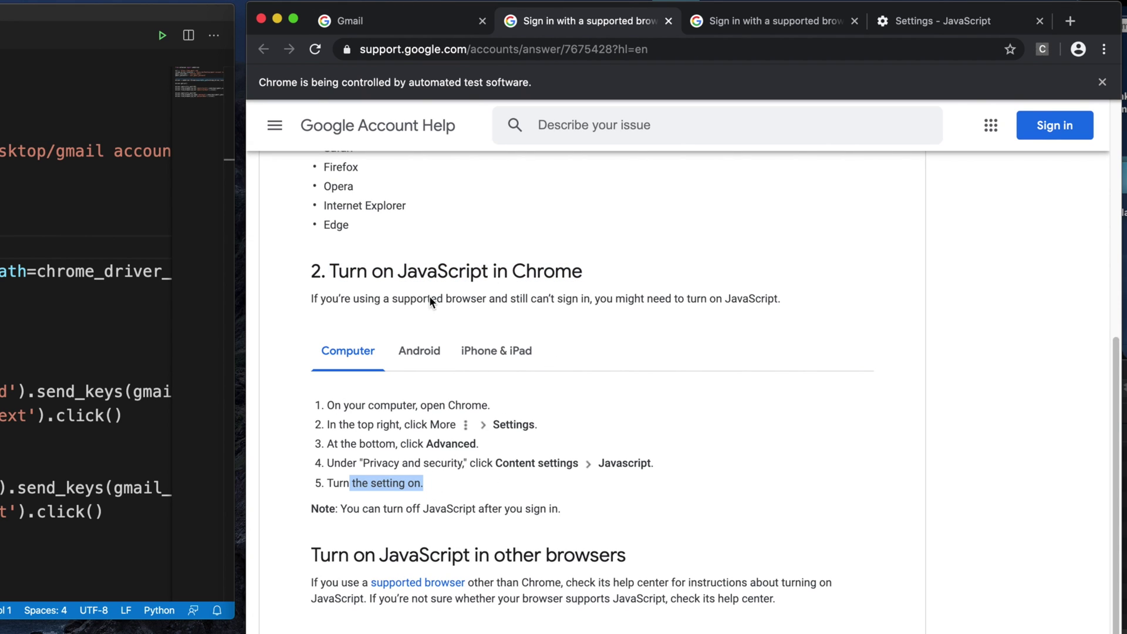
scroll(430, 300, "up", 3)
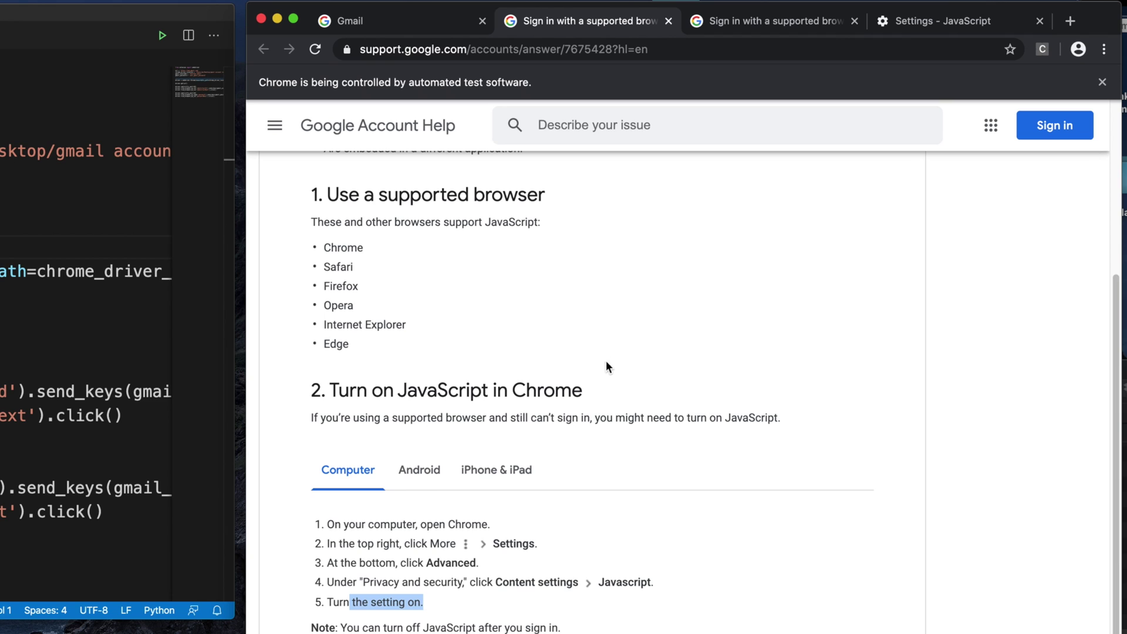
left_click(398, 27)
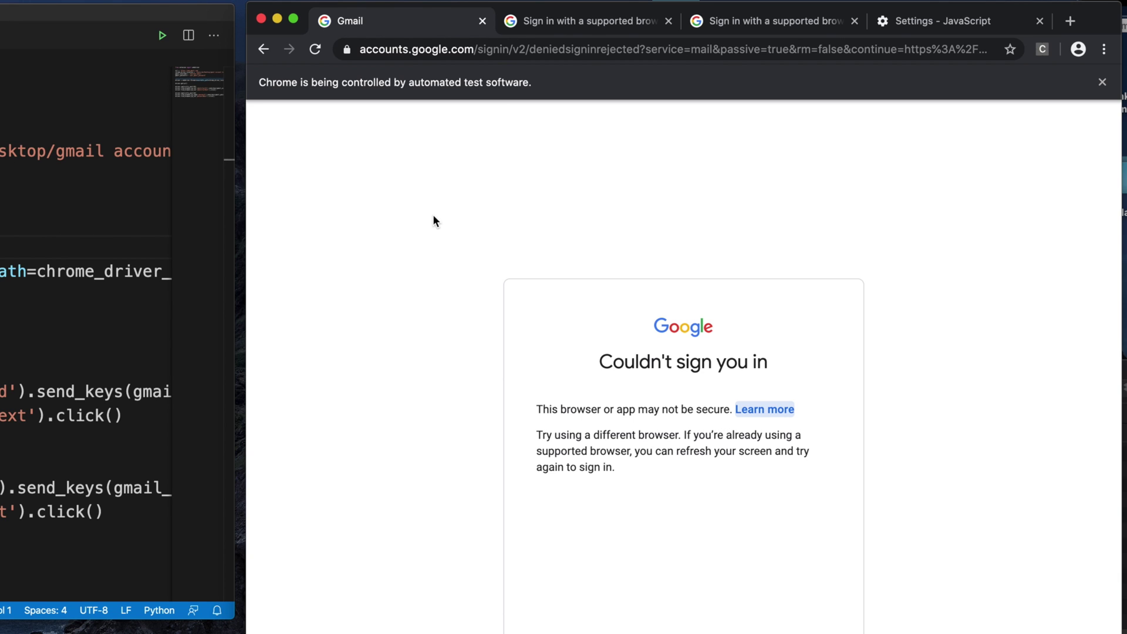
- Load gmail.com in a new tab
key("super+t")
type("gmail")
key("Return")
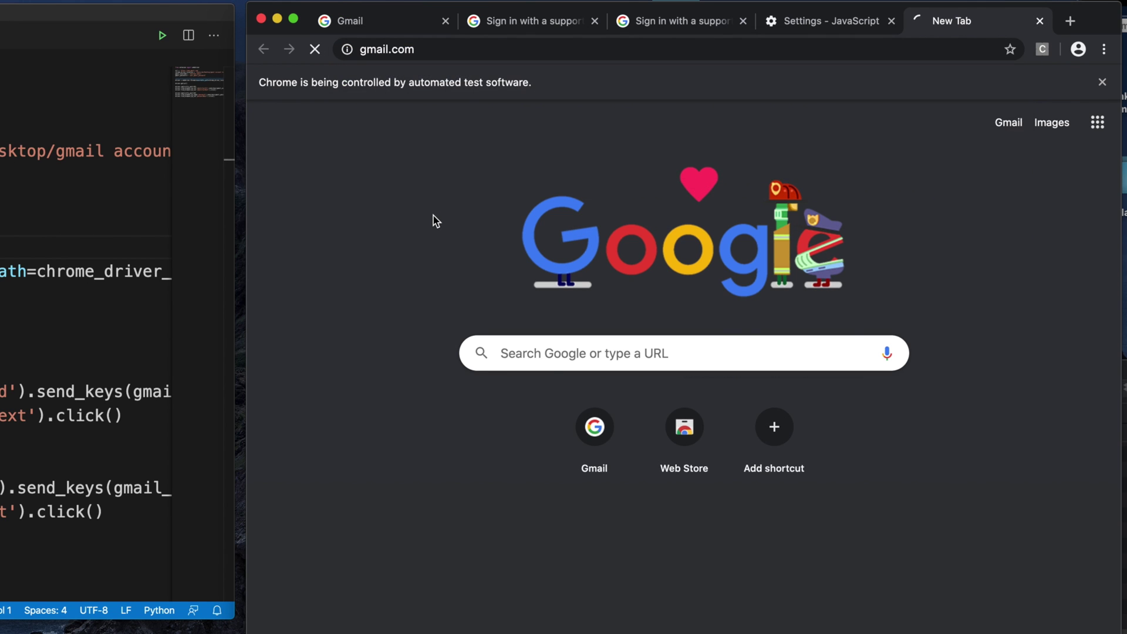
- Sign in to Gmail with the account's e-mail address and password
left_click(897, 129)
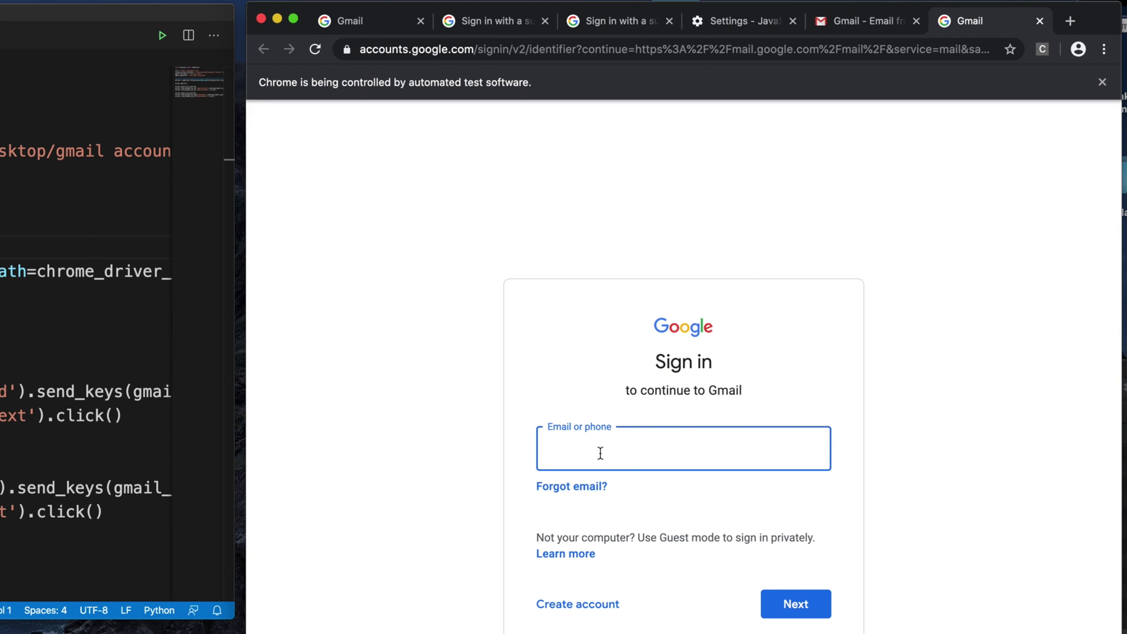
type("fewsteps.email")
key("Return")
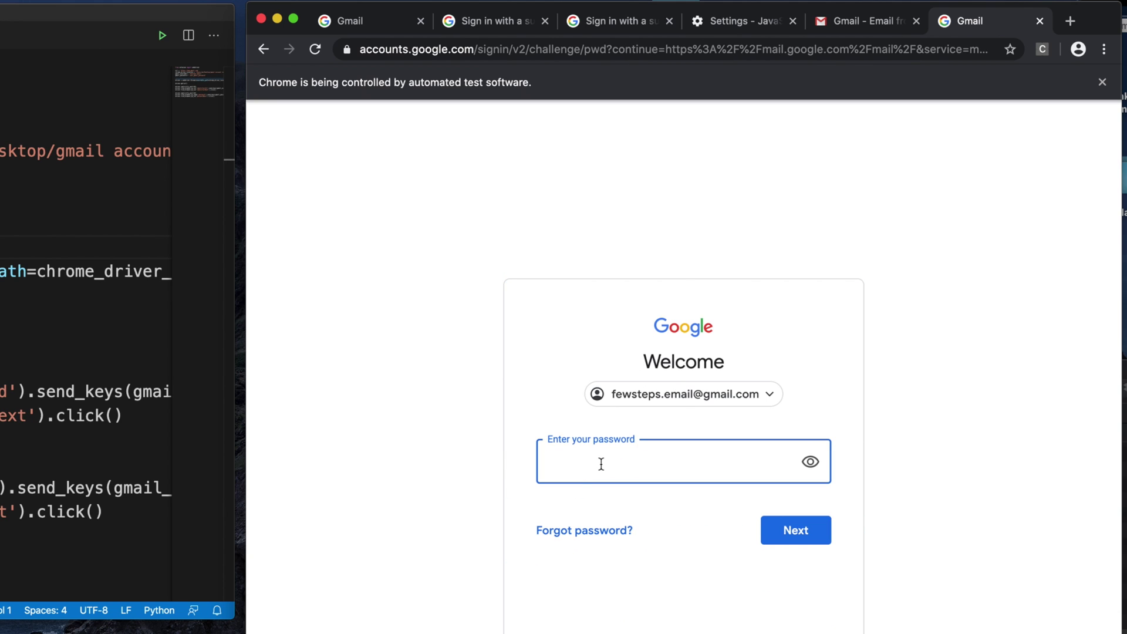
type("**********")
left_click(799, 534)
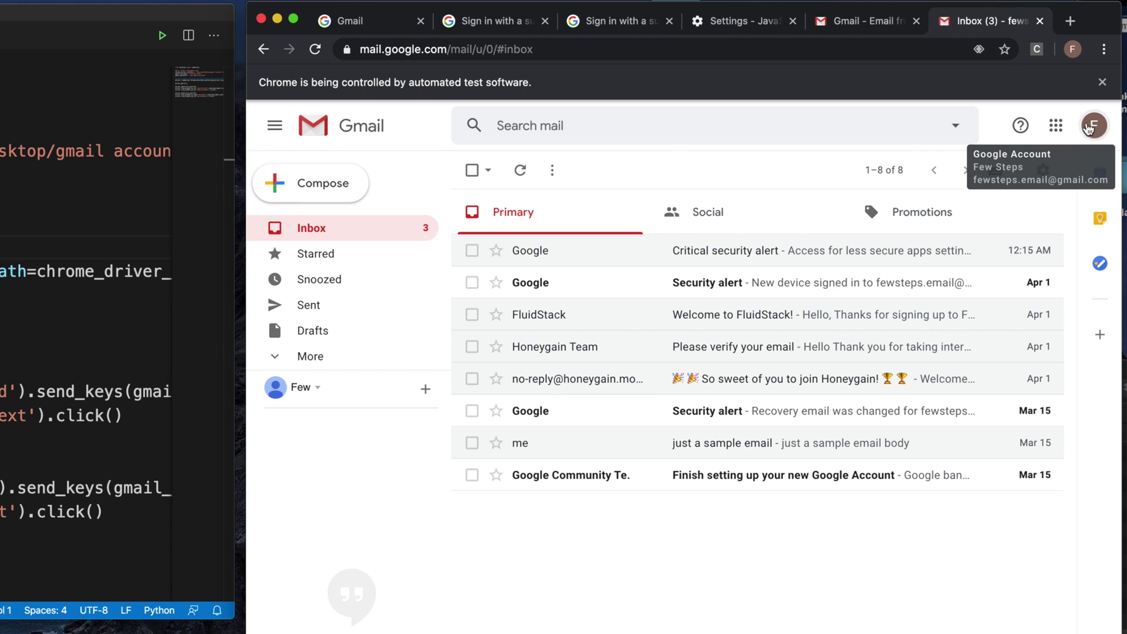
left_click(1095, 127)
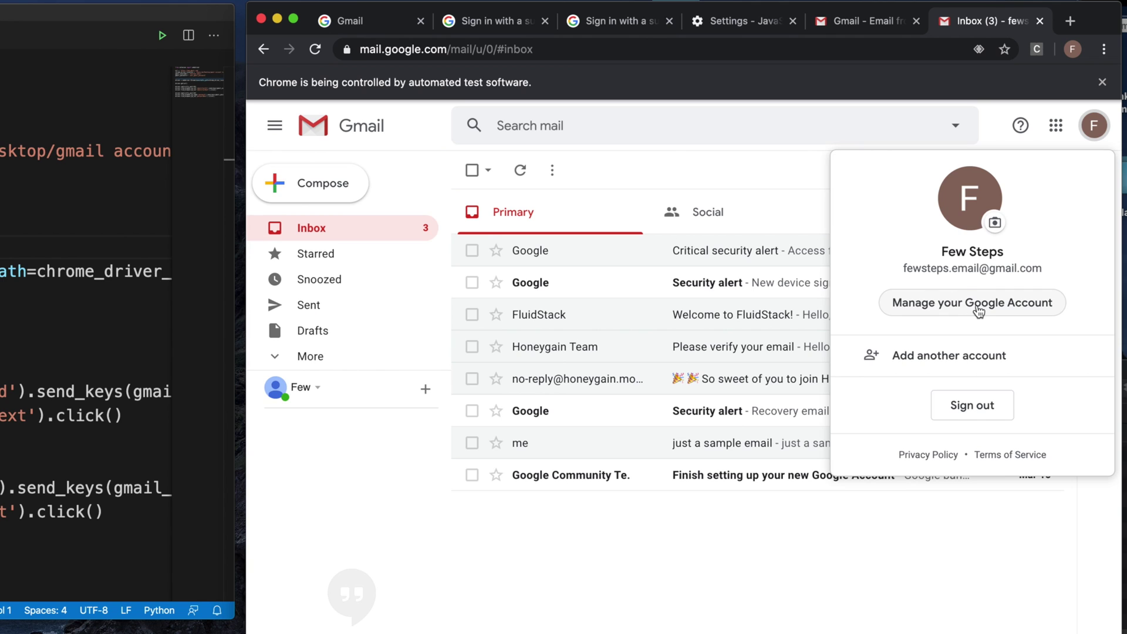
left_click(979, 310)
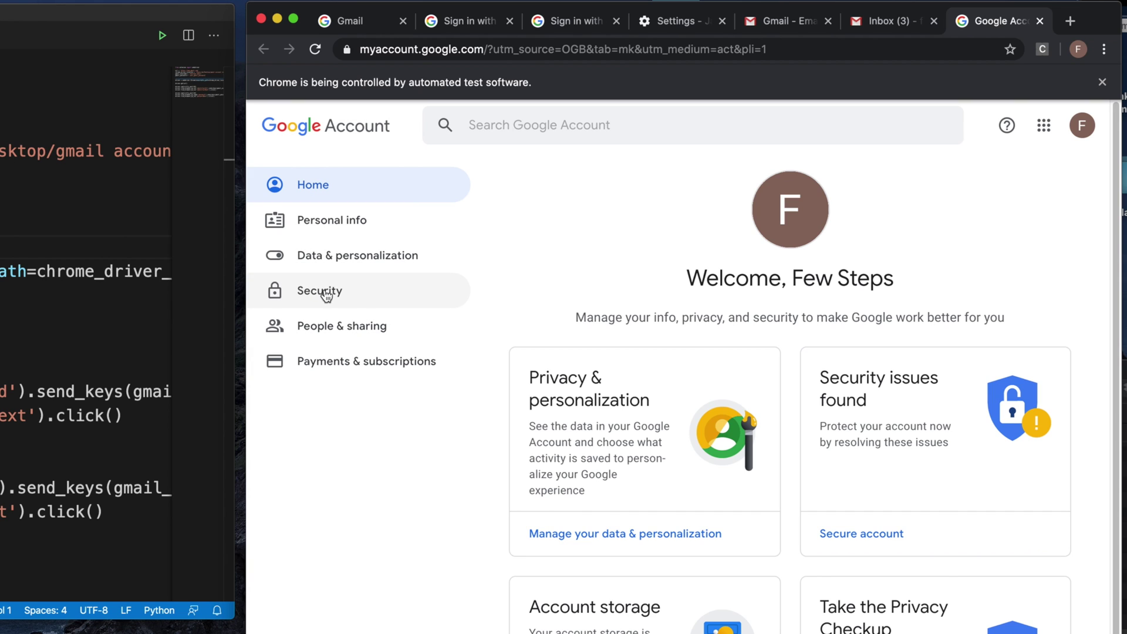
- On the Security page, view the 2-Step Verification enroll page and go back, leaving it Off
left_click(330, 294)
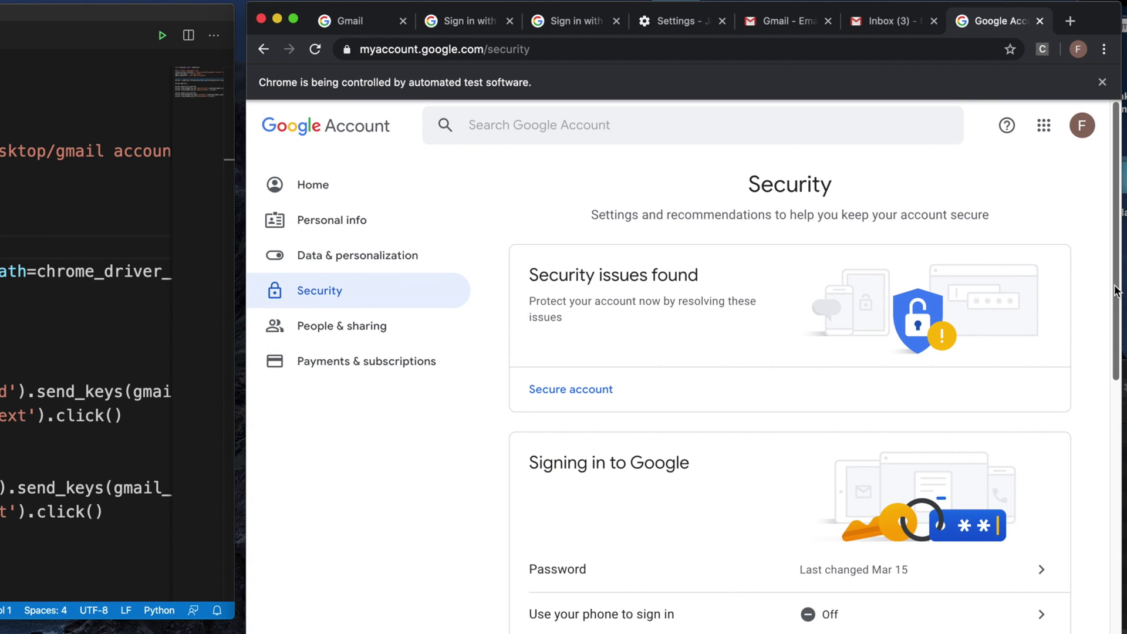
scroll(1110, 307, "down", 1)
scroll(704, 305, "up", 1)
left_click(330, 297)
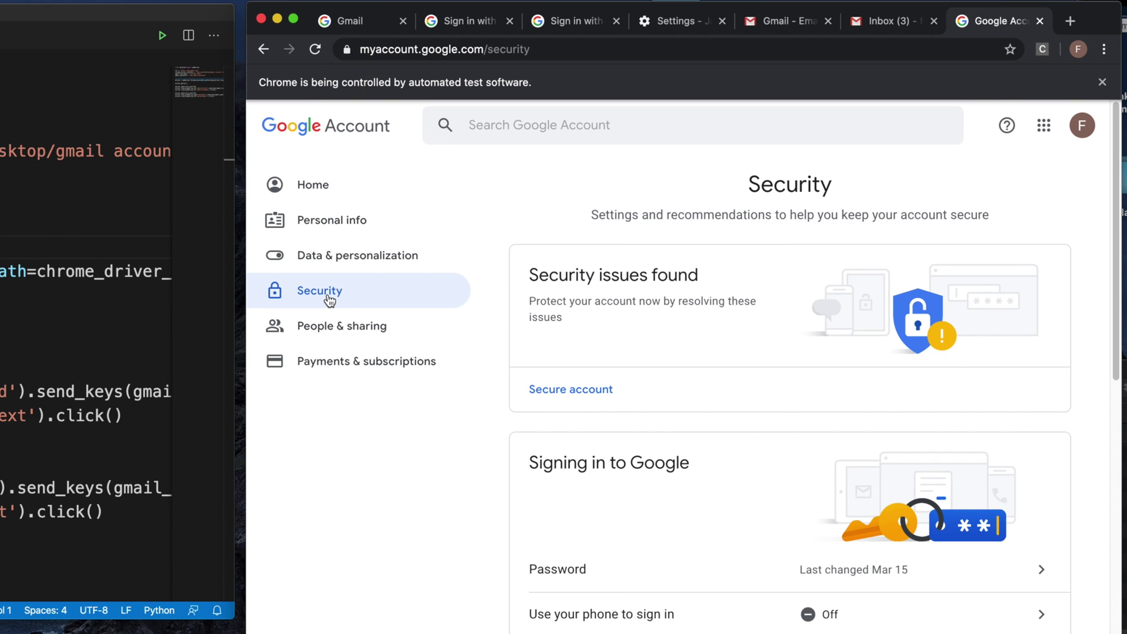
left_click_drag(1110, 234, 1110, 345)
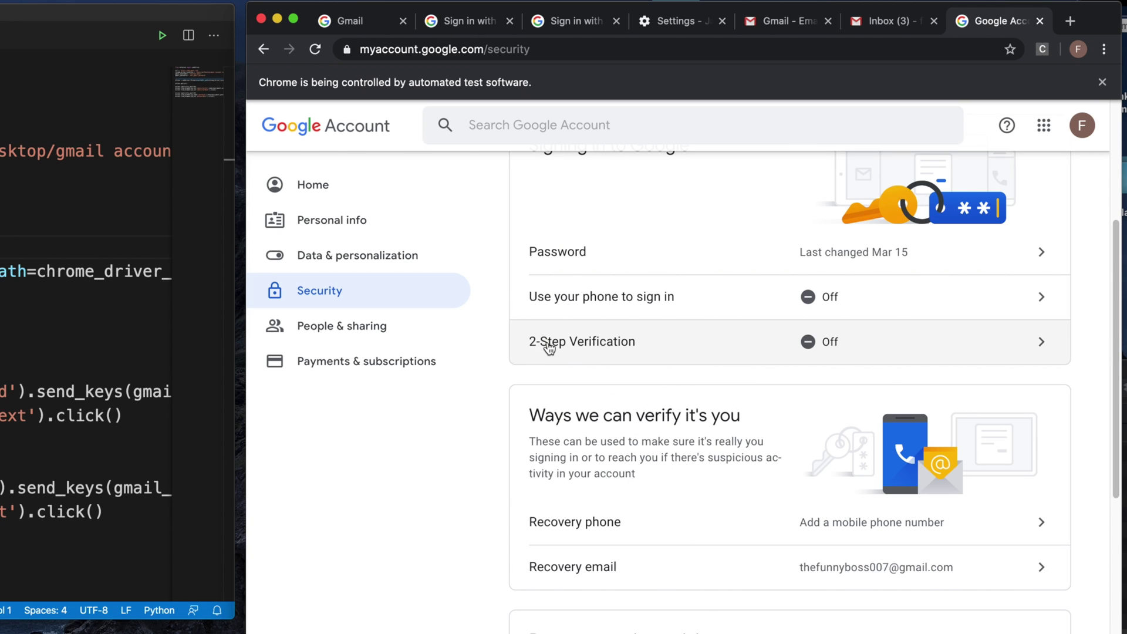
left_click(918, 348)
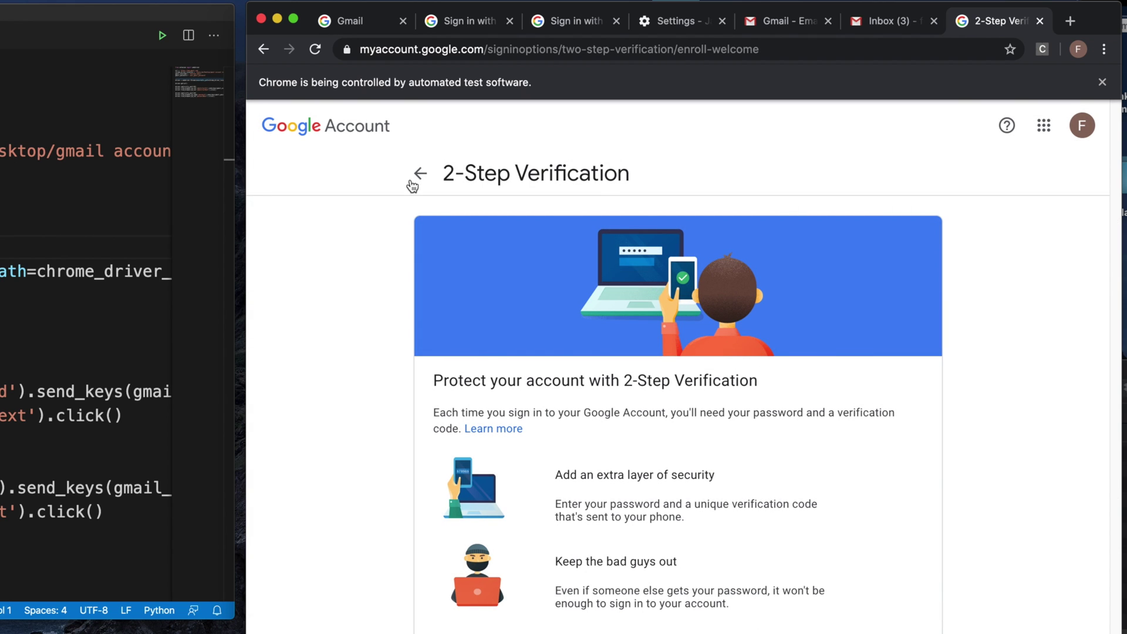
left_click(418, 173)
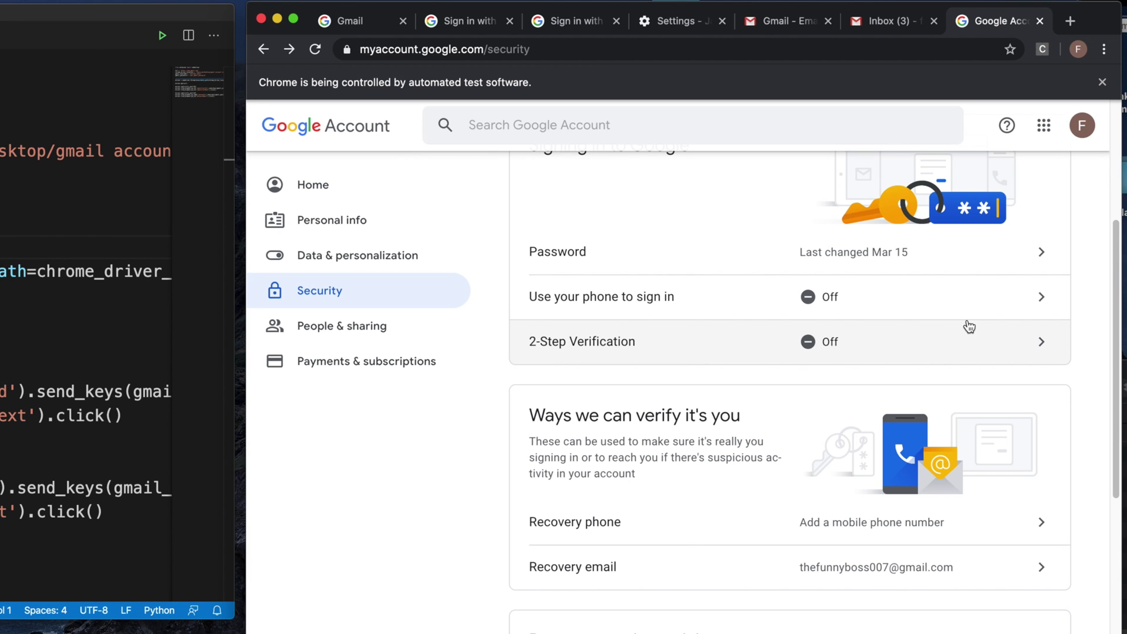
- Under Less secure app access, toggle Allow less secure apps off and back on
scroll(970, 327, "down", 10)
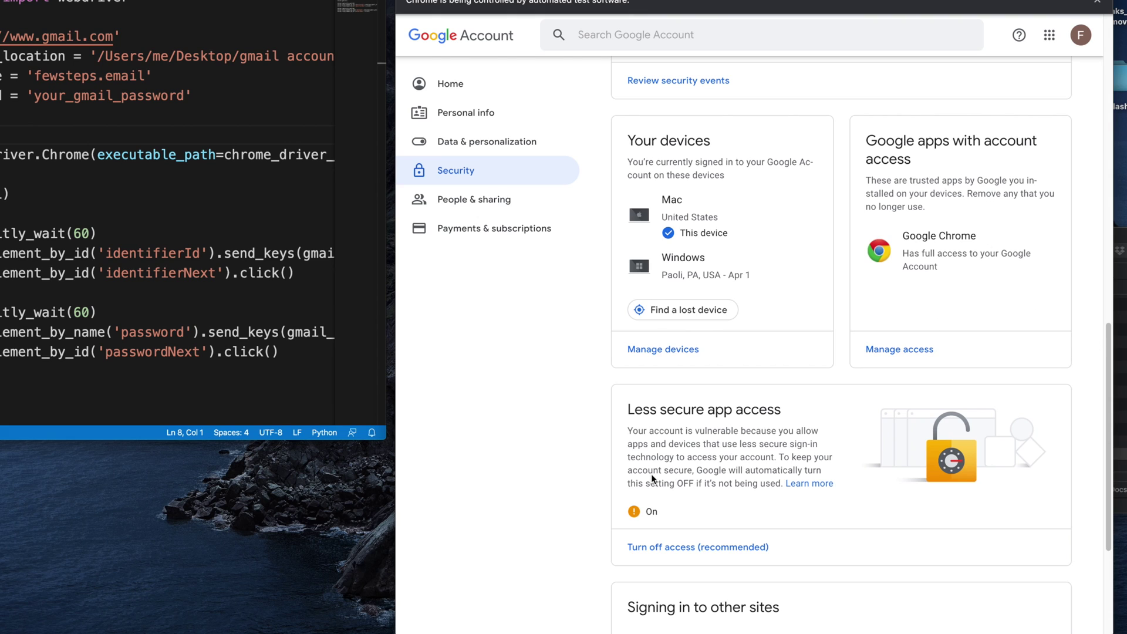
mouse_move(629, 410)
left_mouse_down()
mouse_move(764, 410)
mouse_move(646, 409)
left_mouse_up()
left_click(645, 549)
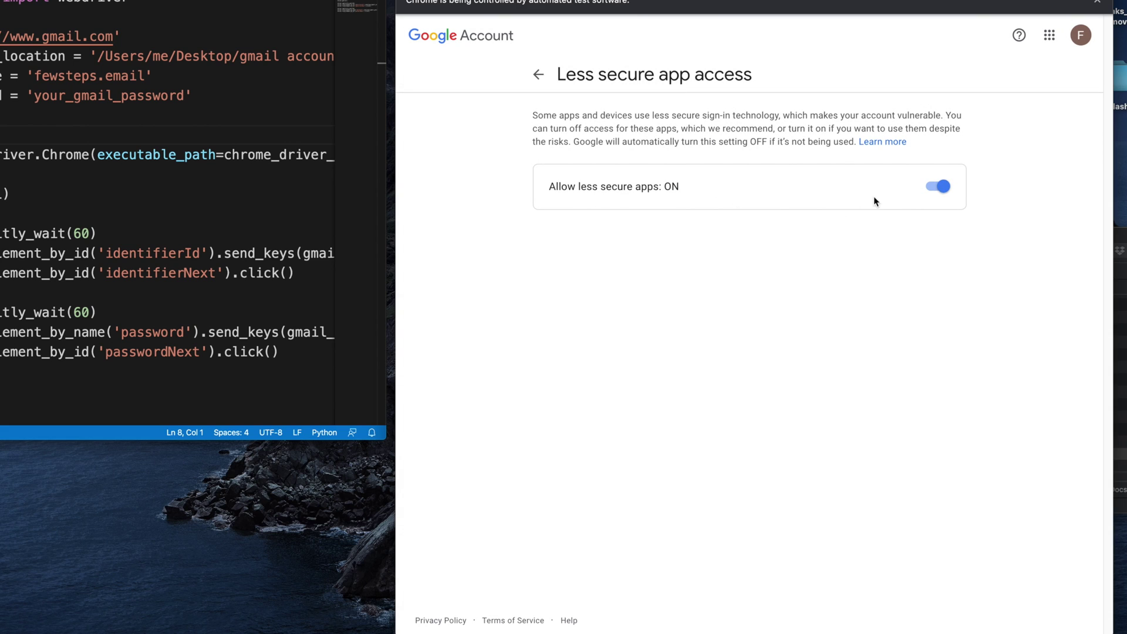
left_click(930, 190)
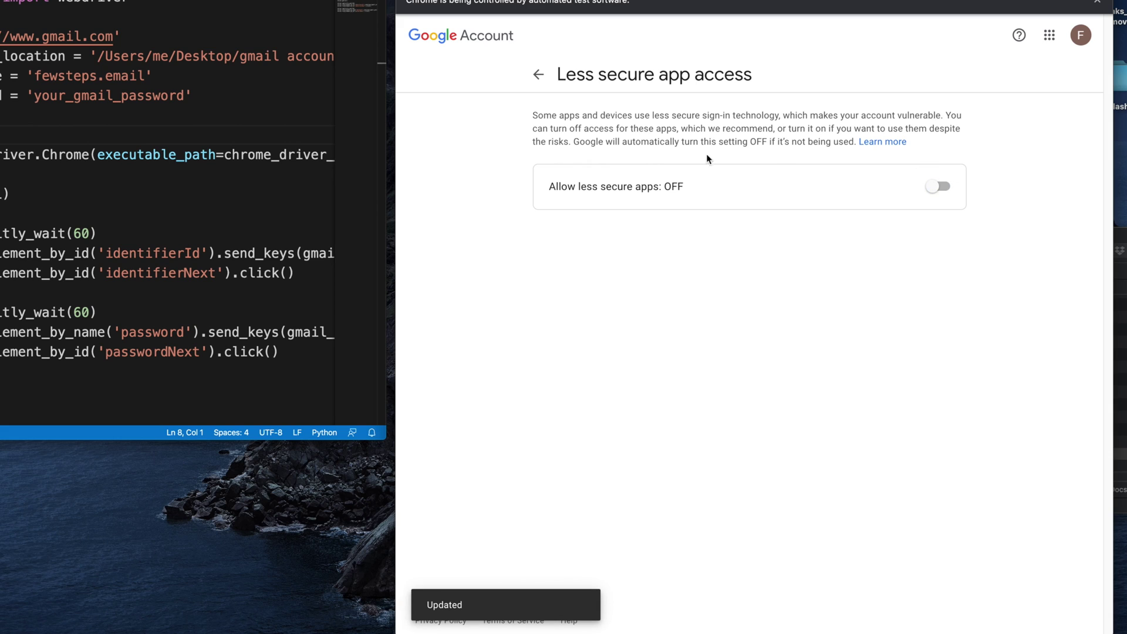
left_click(946, 189)
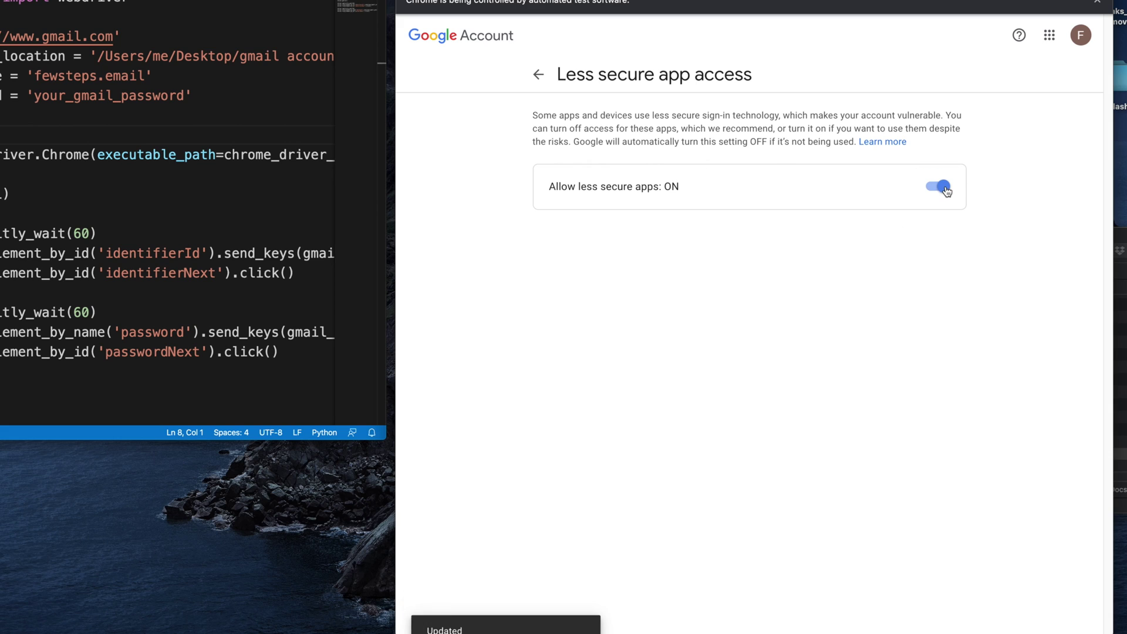
left_click(538, 75)
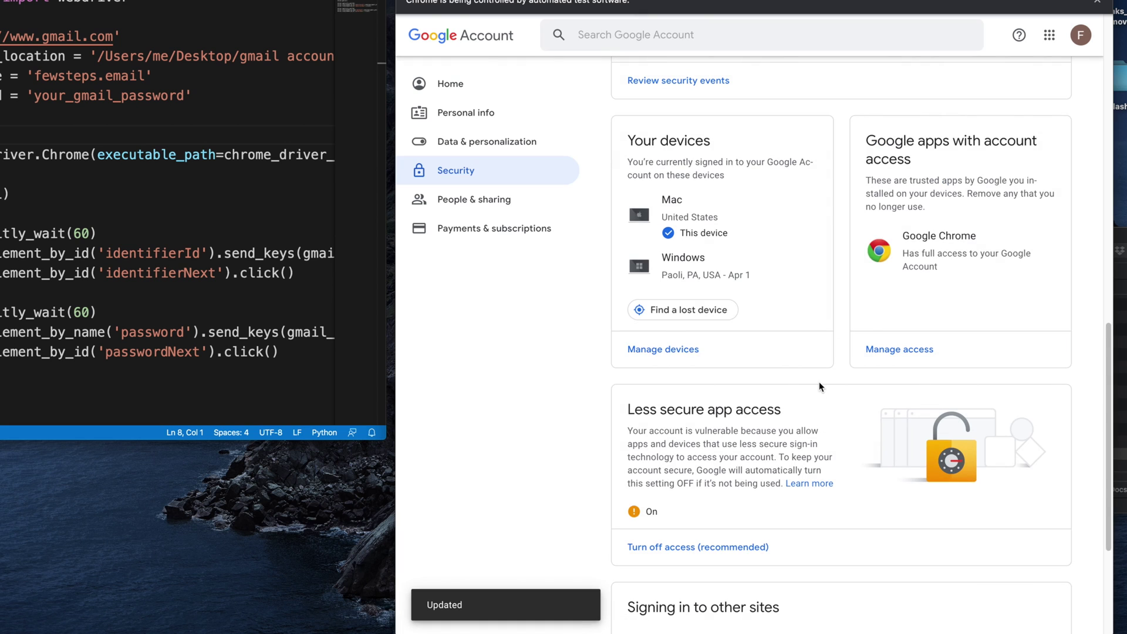
- Reopen Less secure app access to confirm Allow less secure apps is On
scroll(781, 410, "down", 4)
left_click_drag(1103, 468, 1091, 141)
scroll(1090, 147, "down", 2)
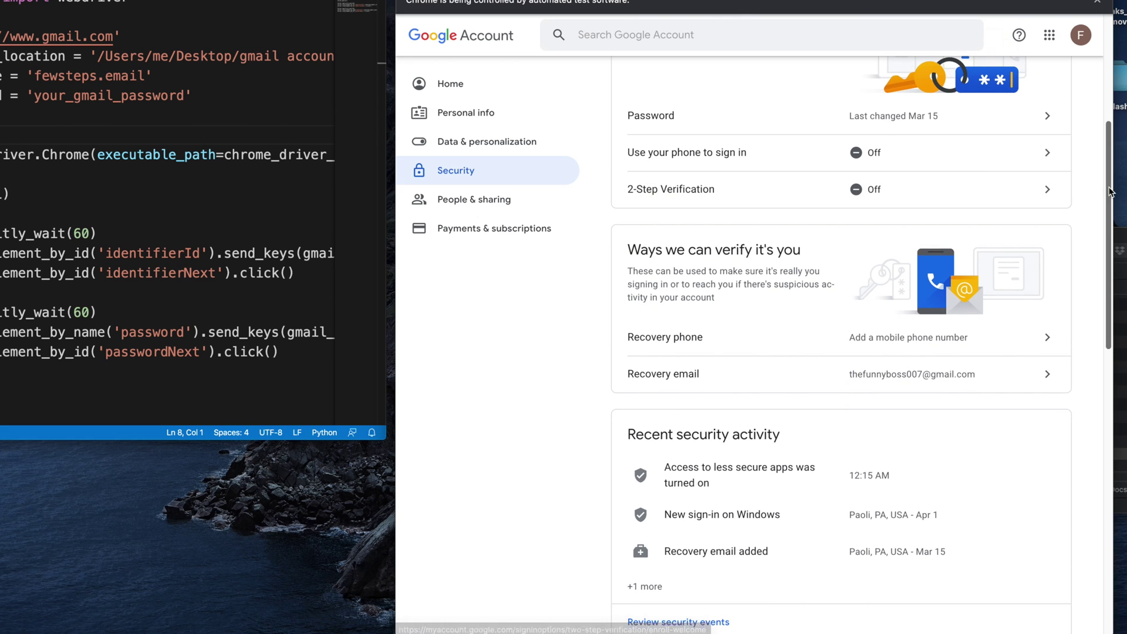
scroll(1094, 309, "down", 8)
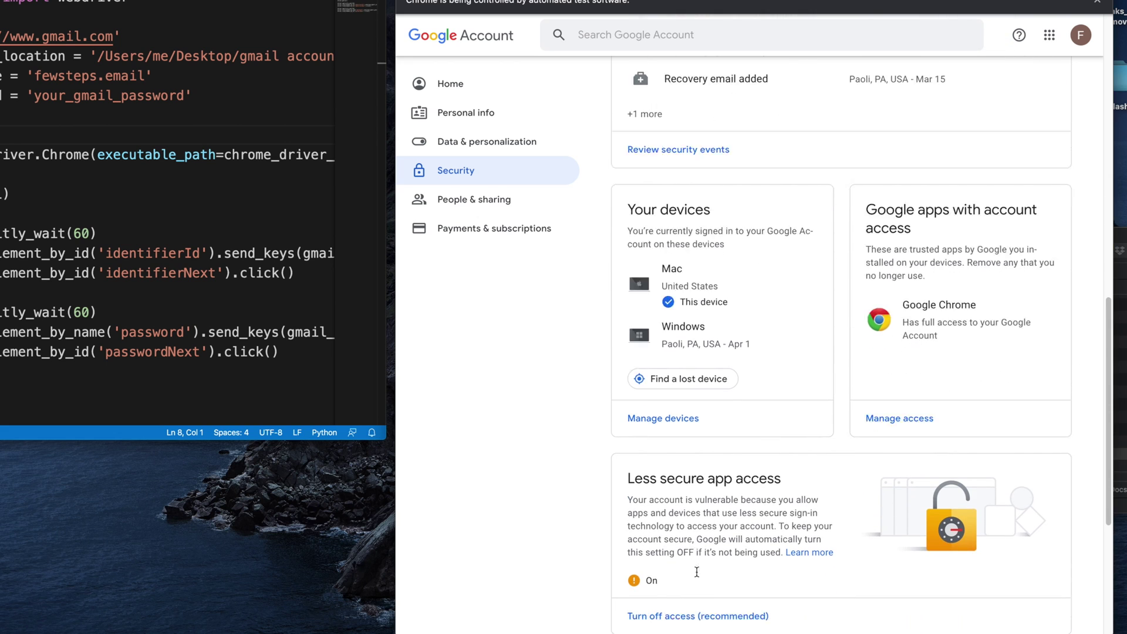
left_click(690, 563)
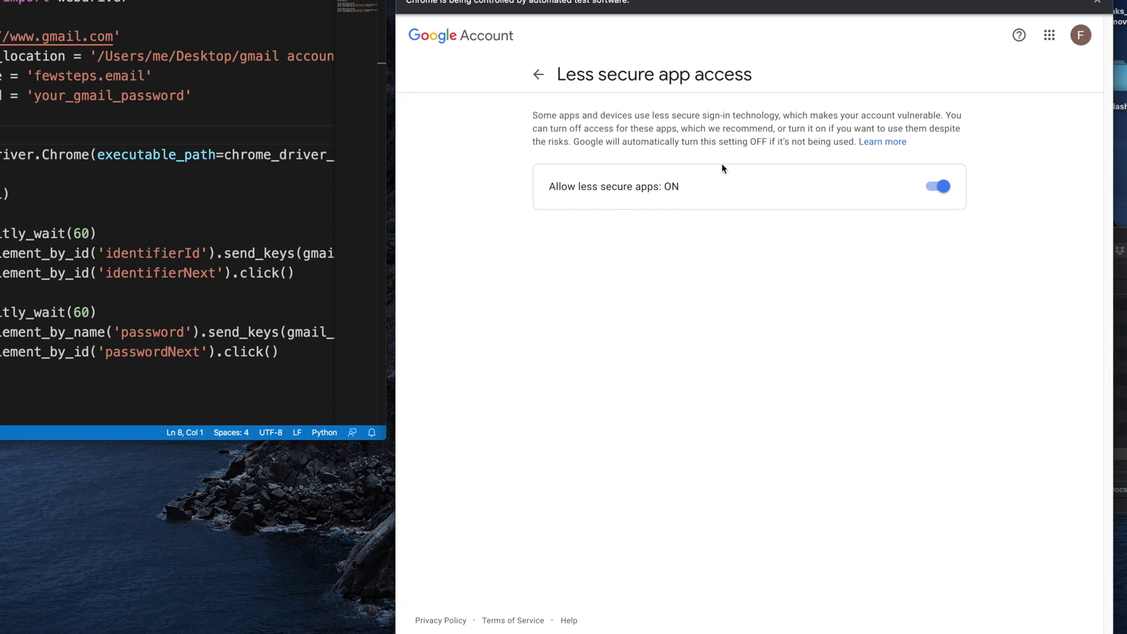
left_click(557, 187)
left_click_drag(556, 186, 652, 189)
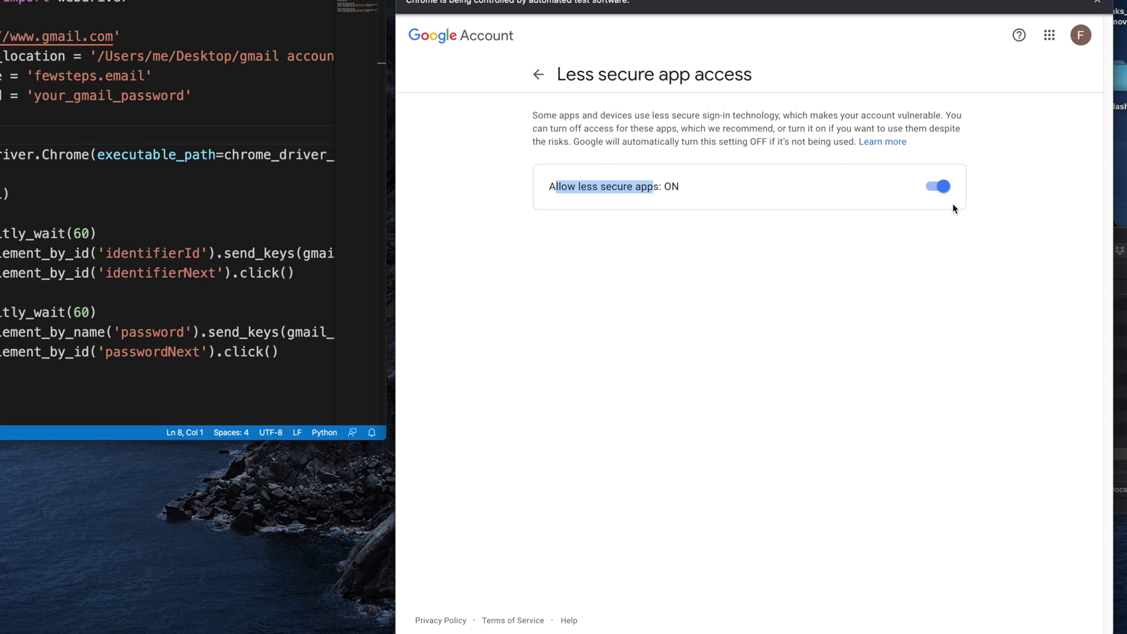
left_click(539, 76)
- Check the Security overview once more, then quit Chrome with Cmd+Q
scroll(747, 541, "down", 1)
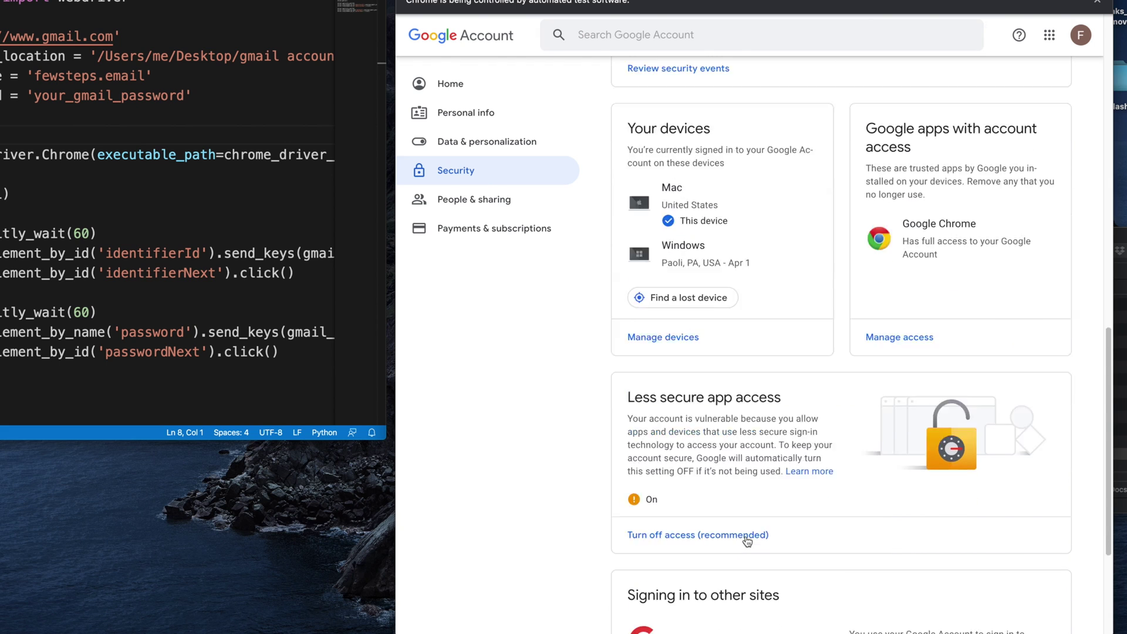
scroll(747, 541, "down", 5)
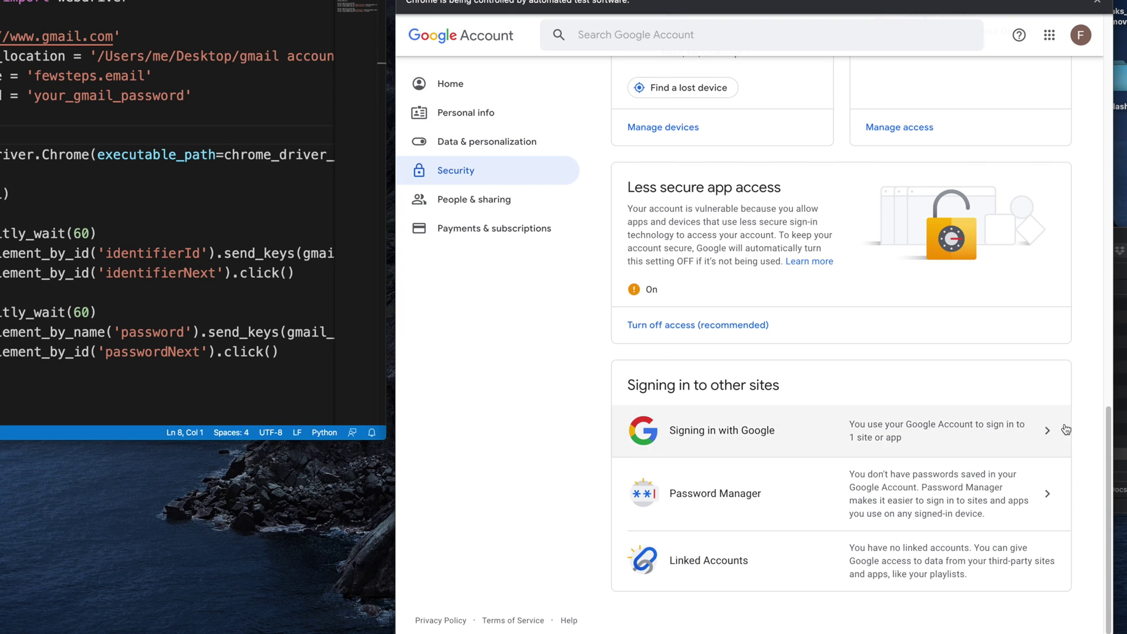
left_click_drag(1109, 429, 1109, 317)
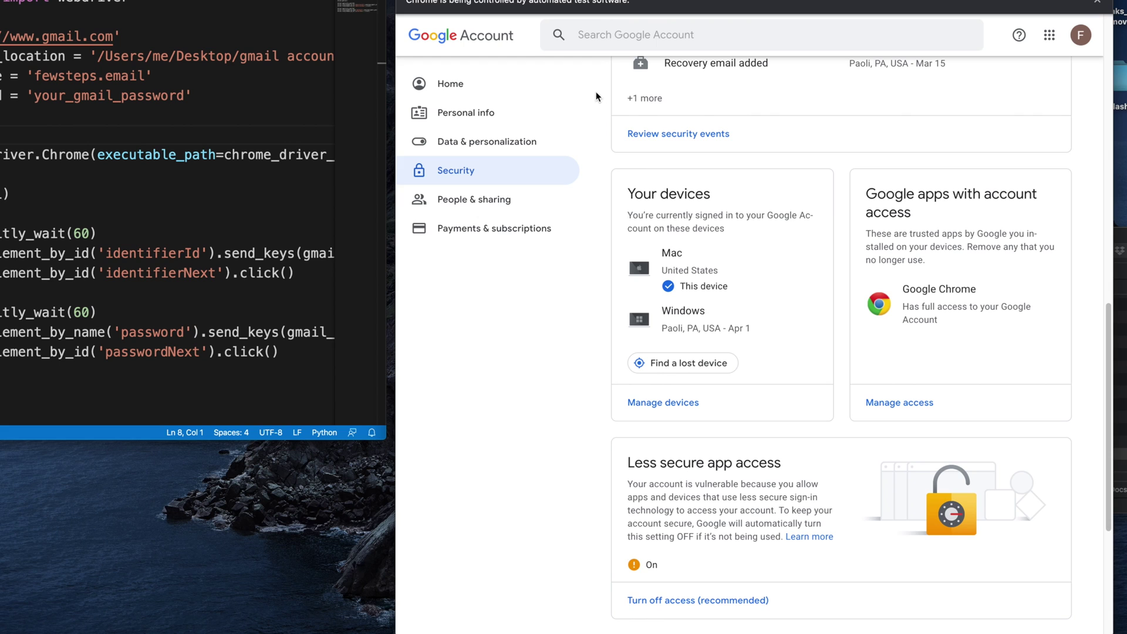
key("super+q")
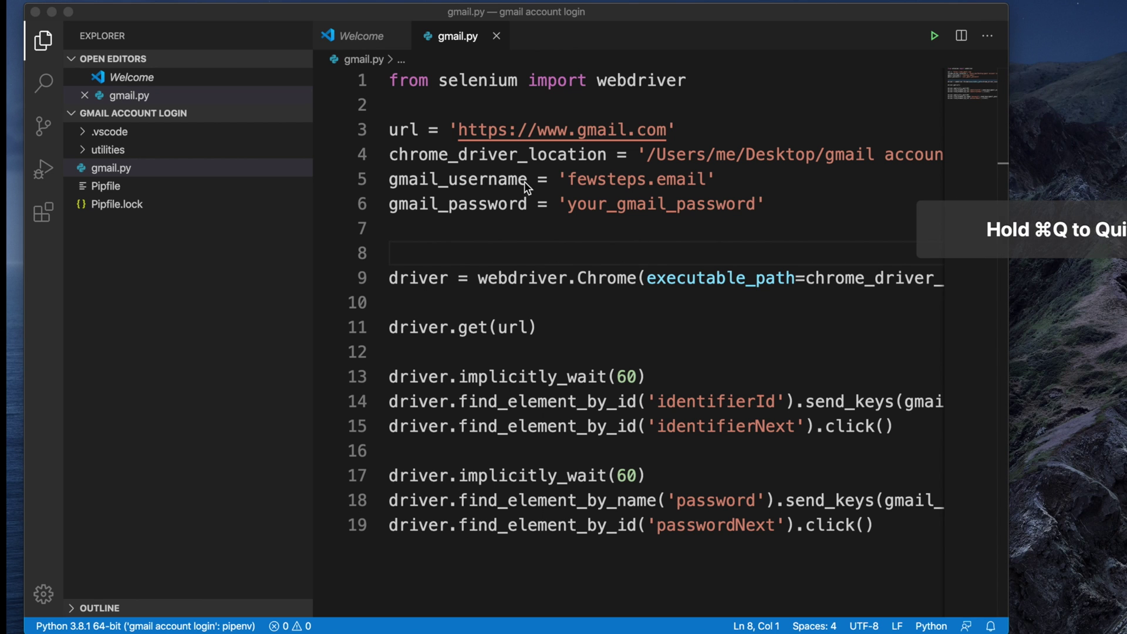
- Replace 'your_gmail_password' on line 6 with the real password and Run Python File in Terminal
left_click(575, 200)
left_click_drag(570, 204, 757, 209)
type("****")
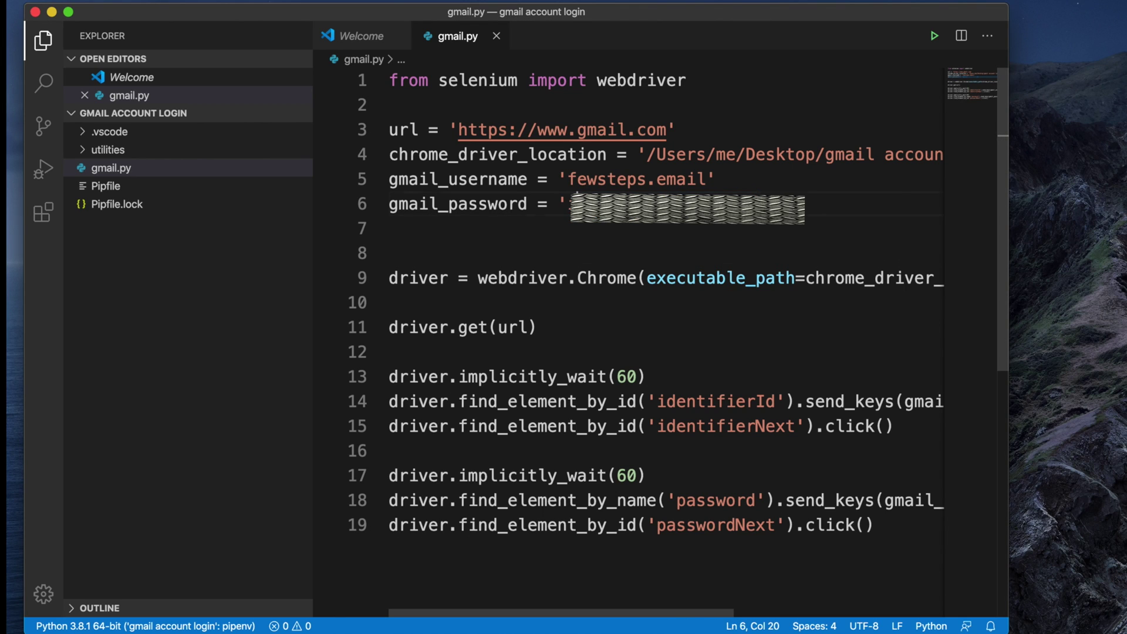
type("****")
right_click(689, 346)
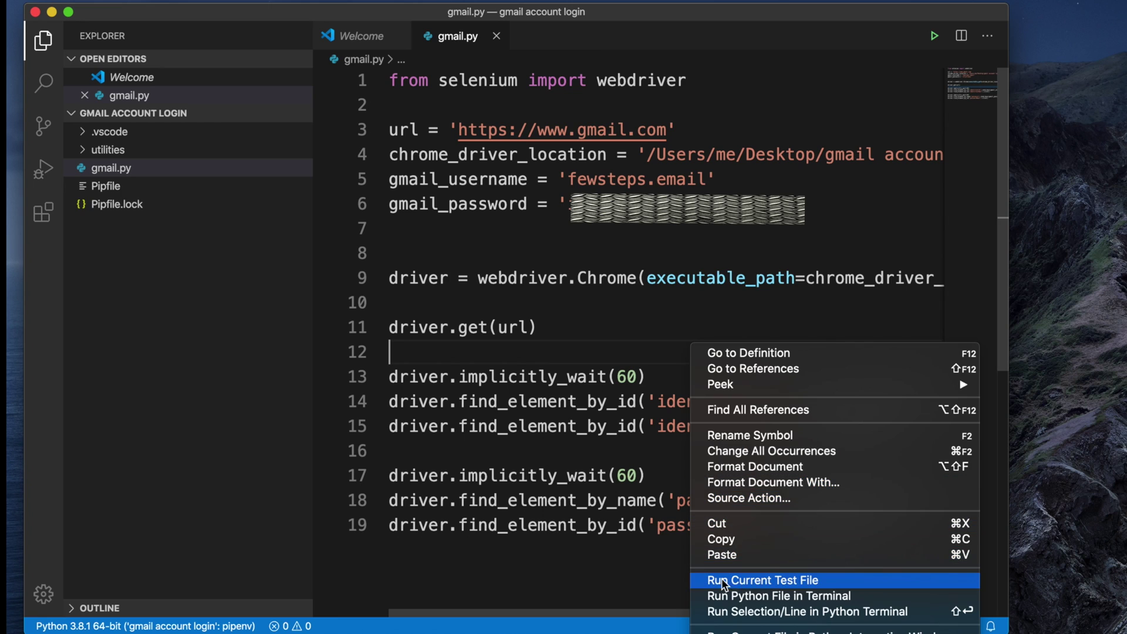
left_click(802, 597)
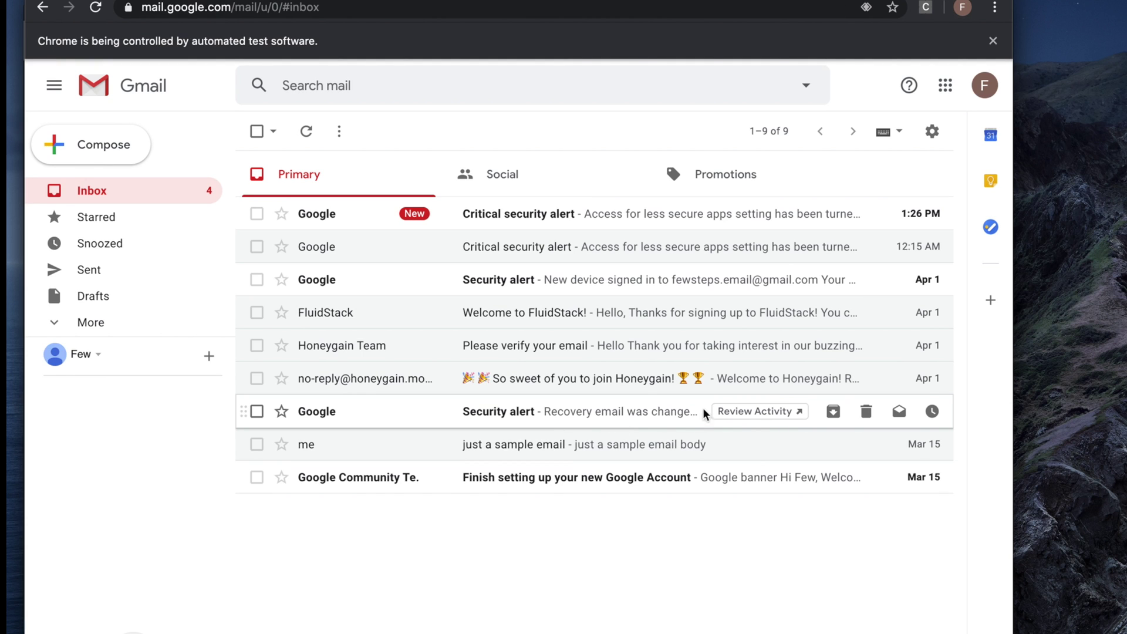
- Open the newest Critical security alert email and select its heading and full body
left_click(552, 218)
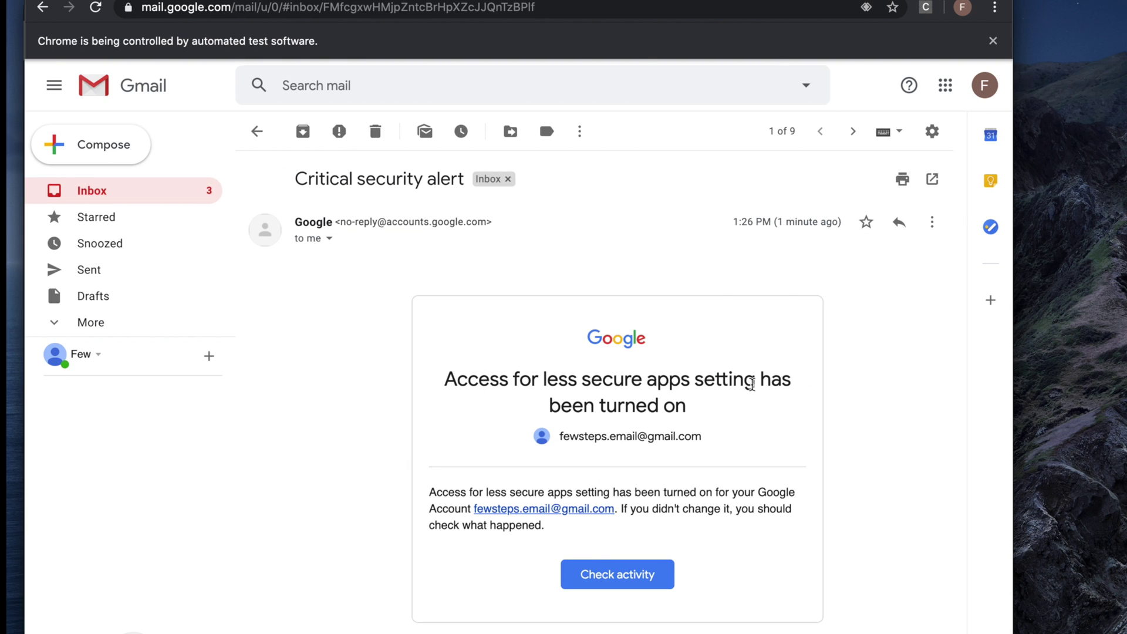
left_click_drag(453, 376, 795, 443)
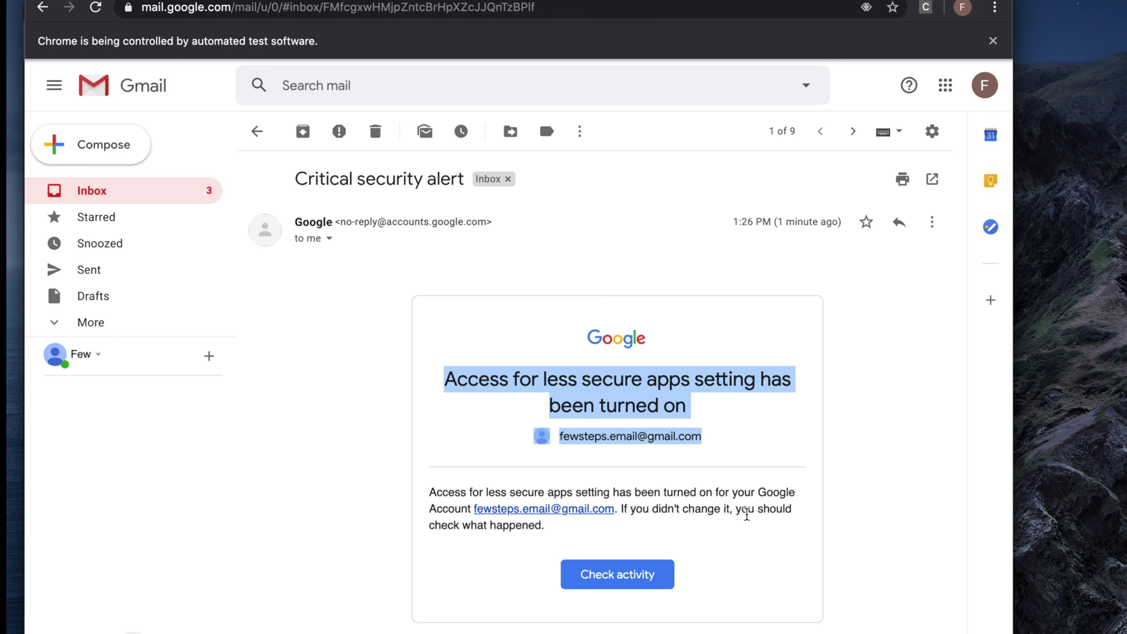
key("super+a")
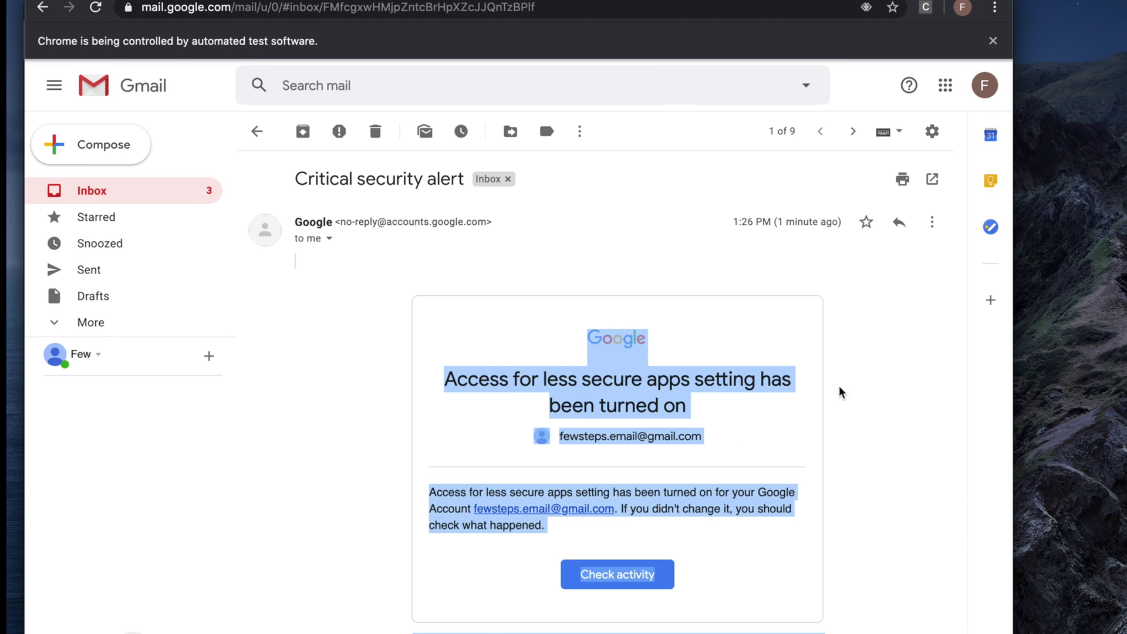